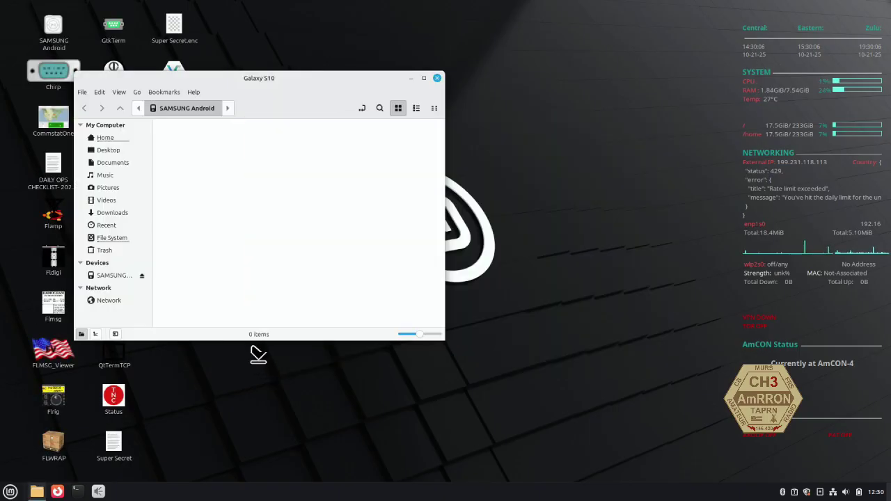
Open the SAMSUNG phone's Internal storage and place its window over the Home window.
left_click(116, 277)
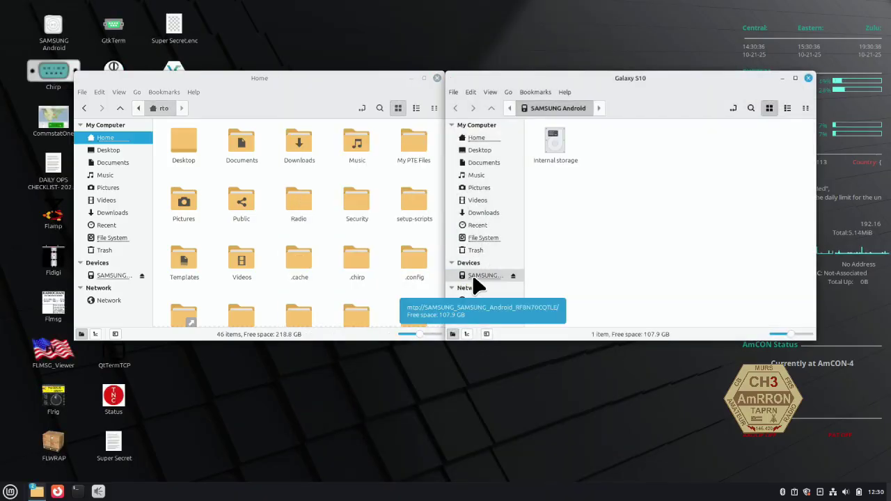
double_click(556, 146)
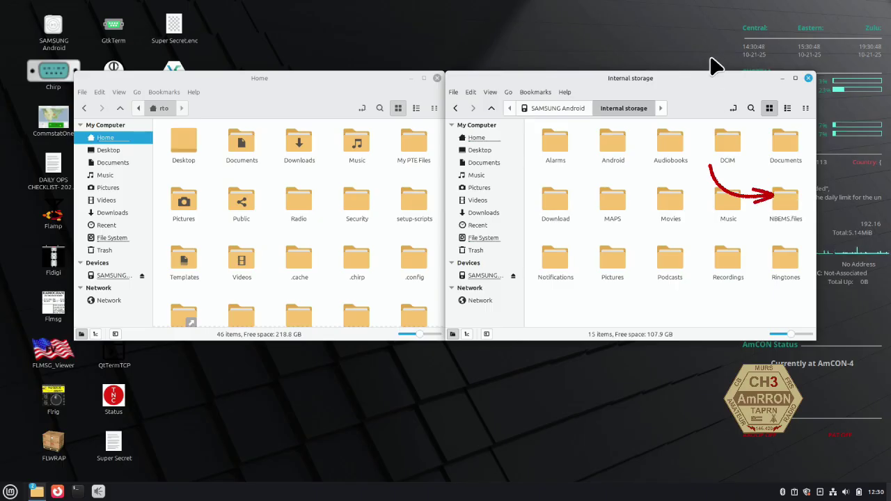
mouse_move(711, 79)
left_mouse_down()
mouse_move(362, 65)
mouse_move(350, 70)
mouse_move(348, 88)
left_mouse_up()
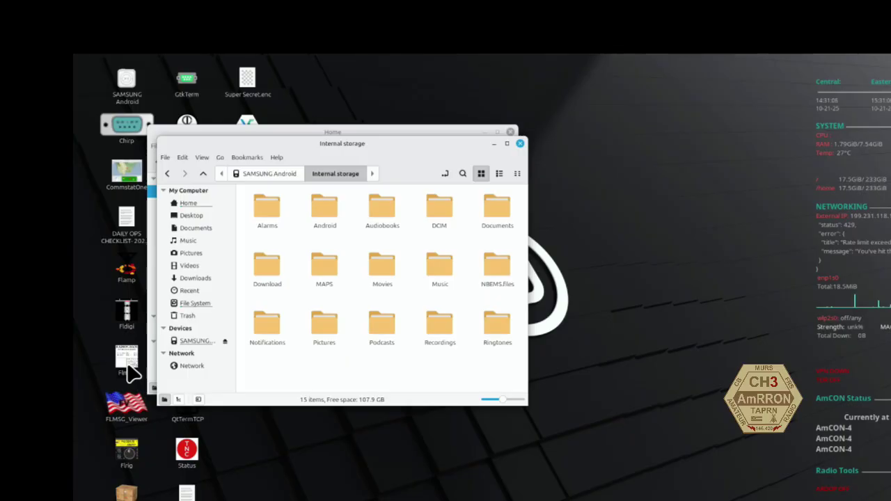
Launch FLMSG from the desktop, dismiss its configuration window and open the File menu.
double_click(128, 369)
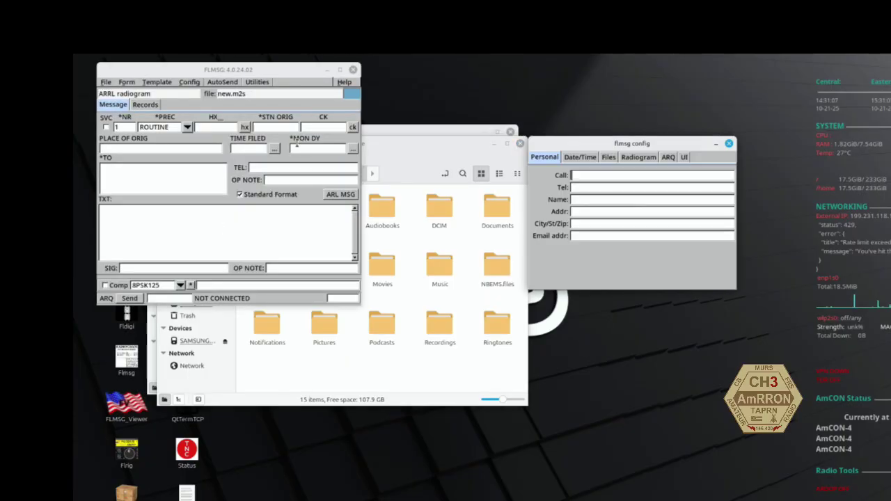
left_click(728, 144)
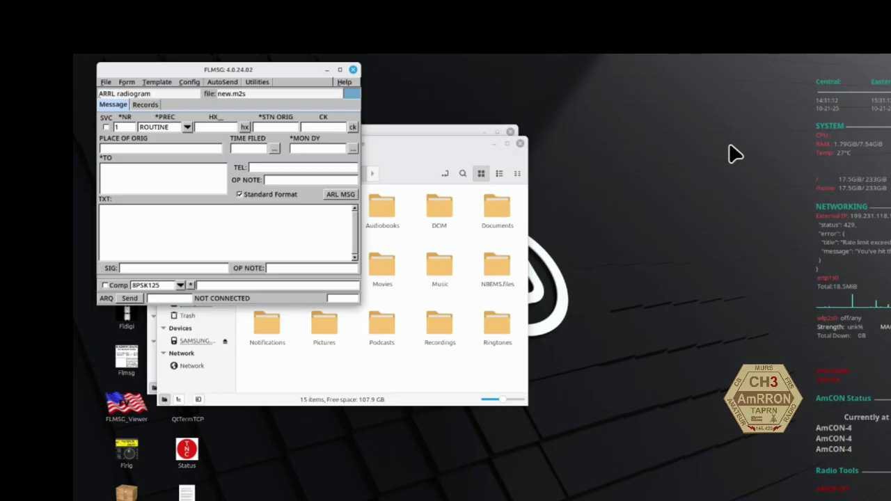
left_click(108, 84)
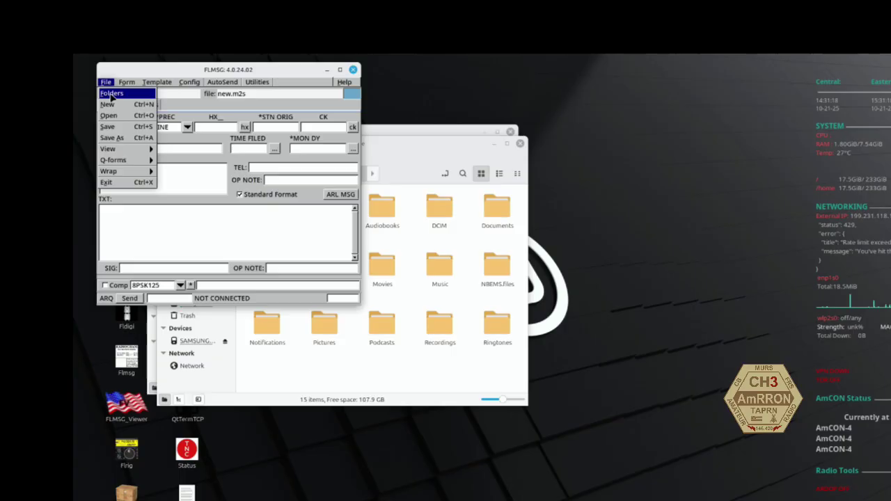
Open FLMSG's data folder in Nemo, enter CUSTOM and switch to list view.
left_click(111, 94)
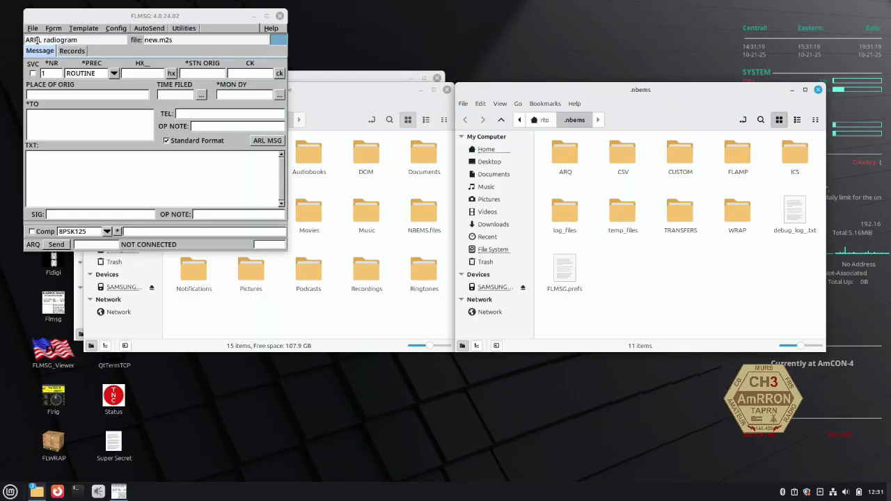
double_click(683, 156)
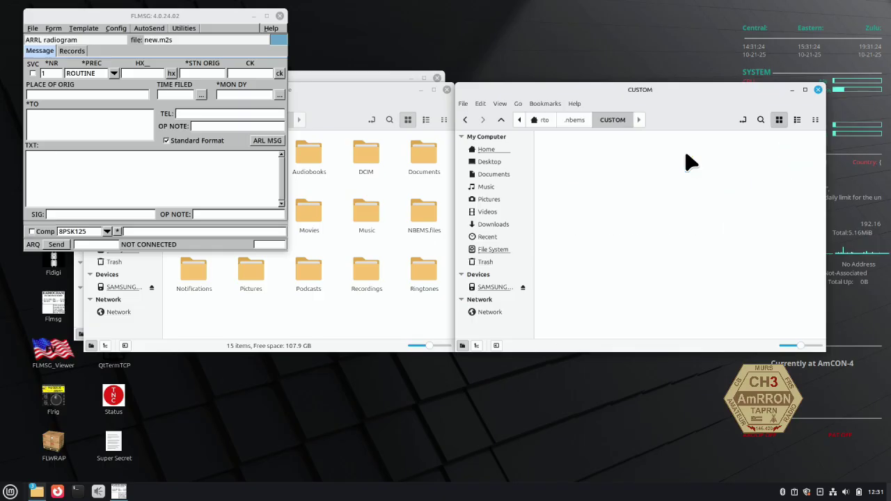
left_click(797, 119)
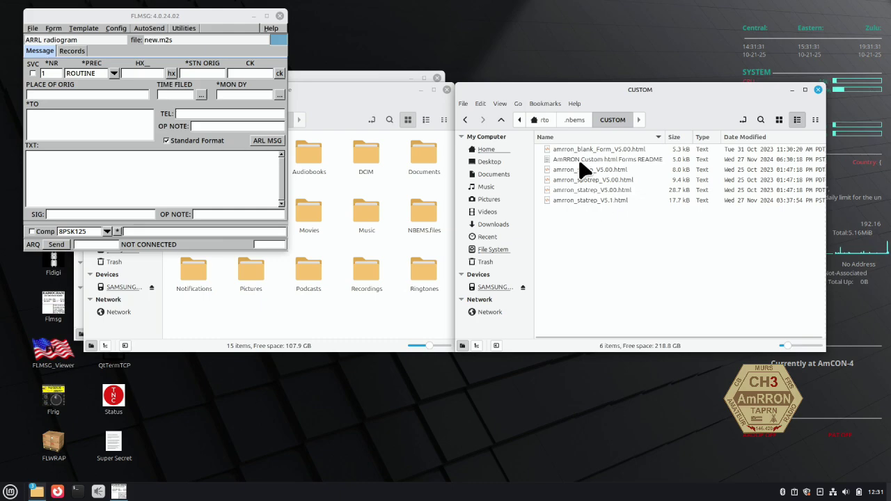
Copy the five AmRRON HTML form files in CUSTOM, excluding the README.
left_click(537, 149)
left_click_drag(537, 150, 571, 209)
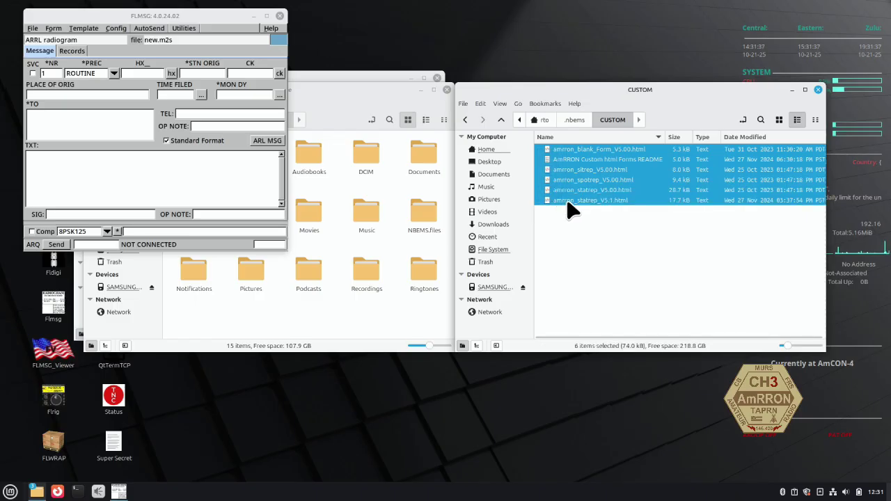
left_click(566, 160, "ctrl")
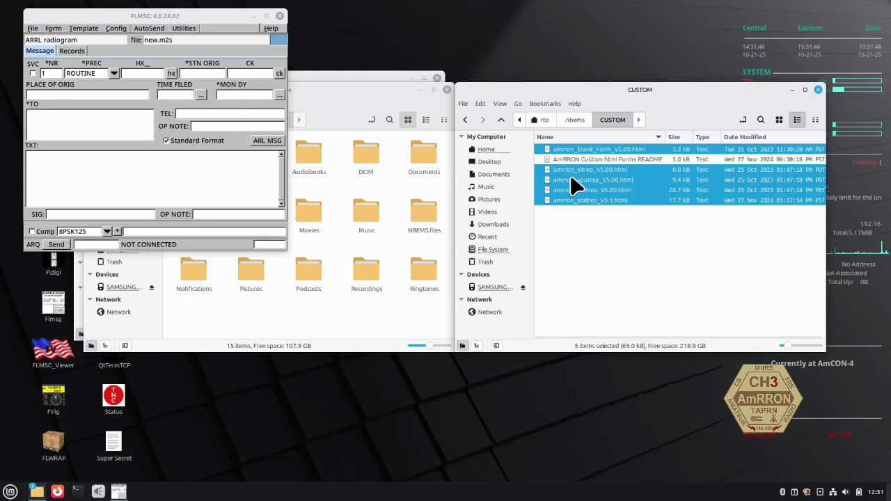
right_click(572, 184)
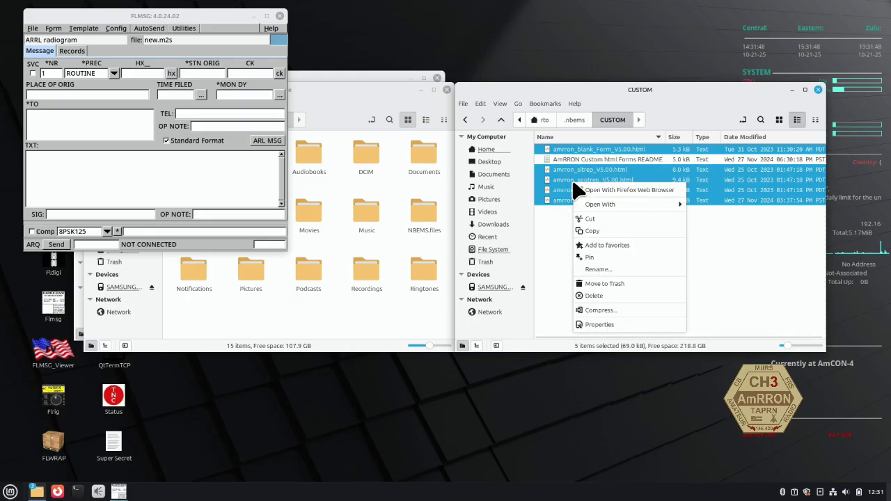
left_click(597, 231)
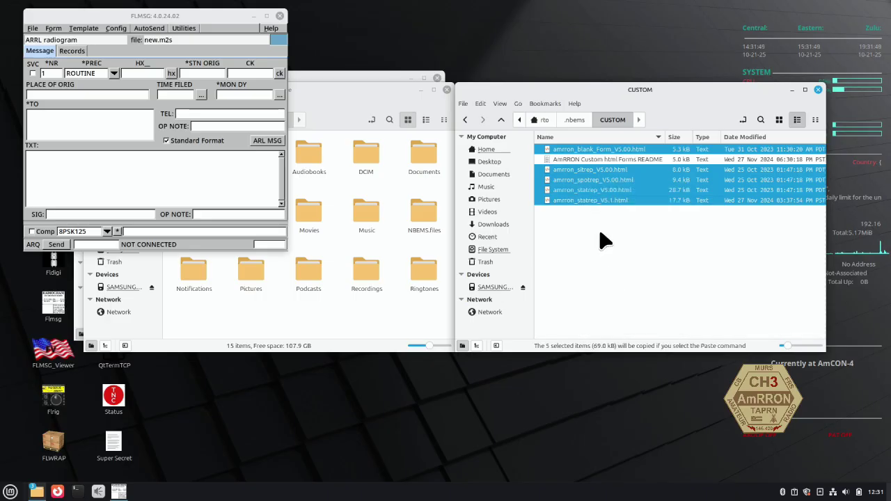
Open the phone's NBEMS.files folder beside the CUSTOM window and bring up EntryForms' context menu.
mouse_move(362, 96)
left_mouse_down()
mouse_move(642, 91)
mouse_move(684, 81)
left_mouse_up()
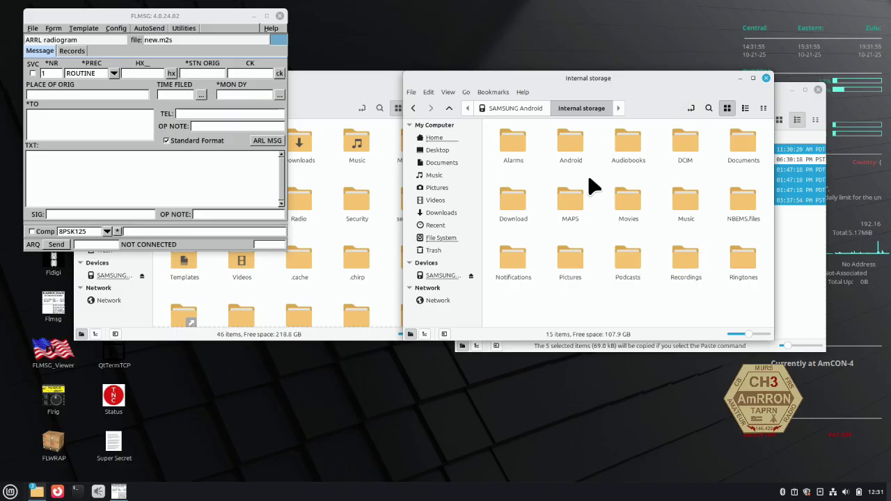
double_click(739, 198)
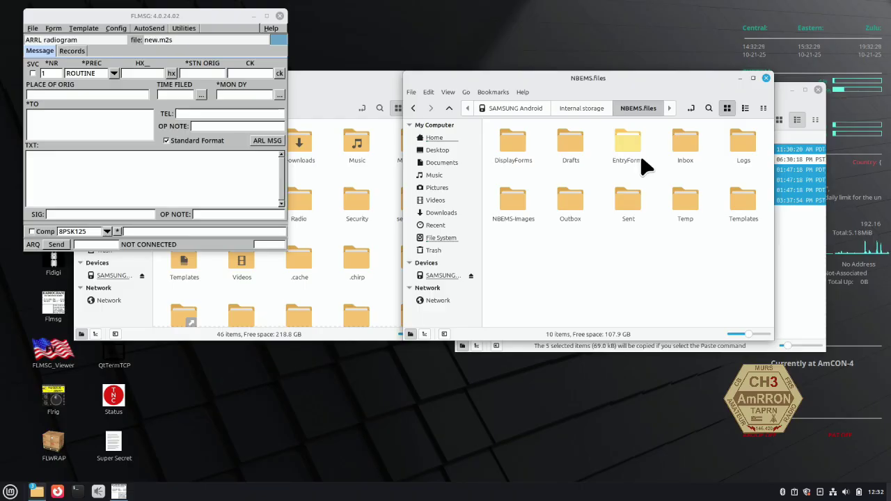
mouse_move(629, 92)
left_mouse_down()
mouse_move(433, 109)
mouse_move(390, 82)
mouse_move(383, 103)
left_mouse_up()
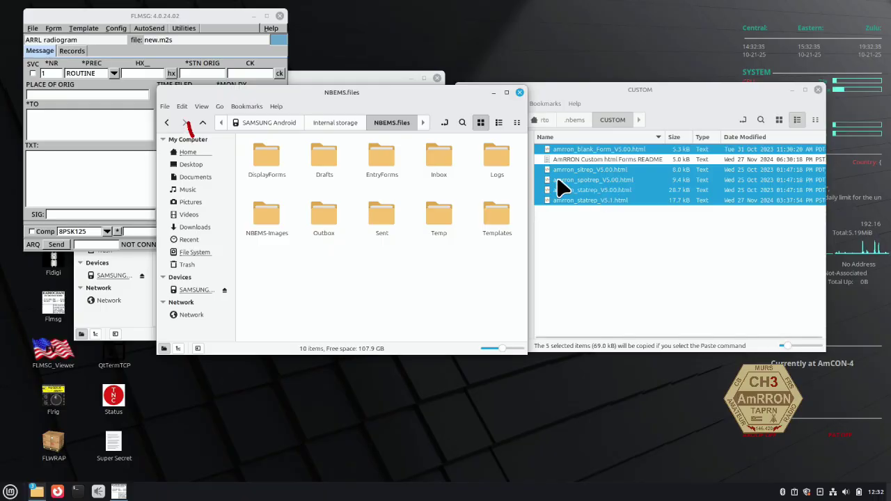
right_click(270, 165)
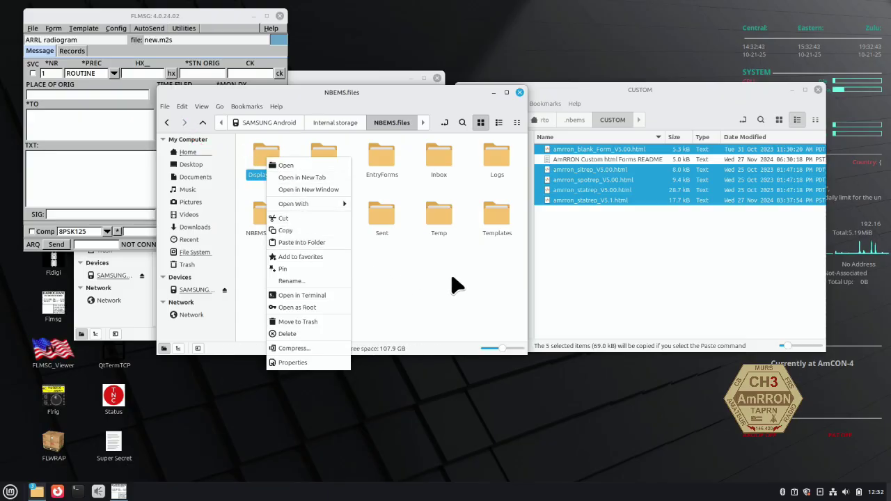
key("Escape")
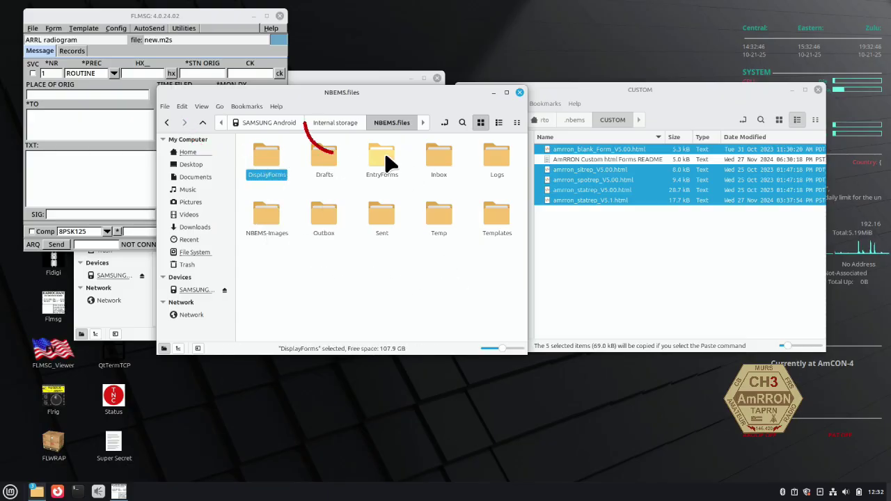
right_click(390, 164)
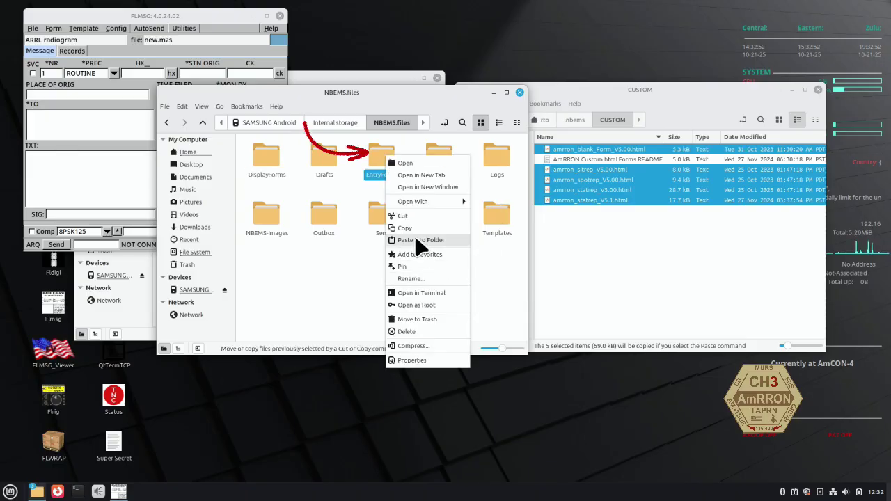
Paste the five forms into EntryForms, check them there, and return to NBEMS.files.
left_click(377, 154)
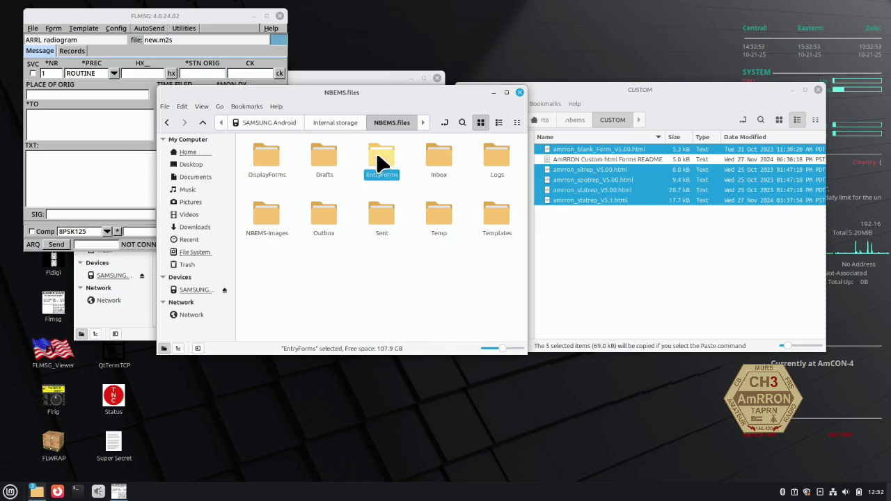
double_click(376, 154)
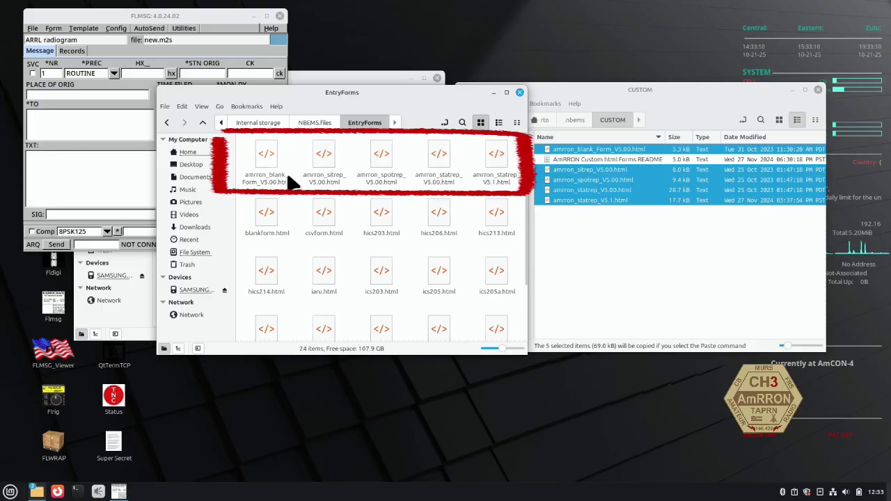
left_click(315, 123)
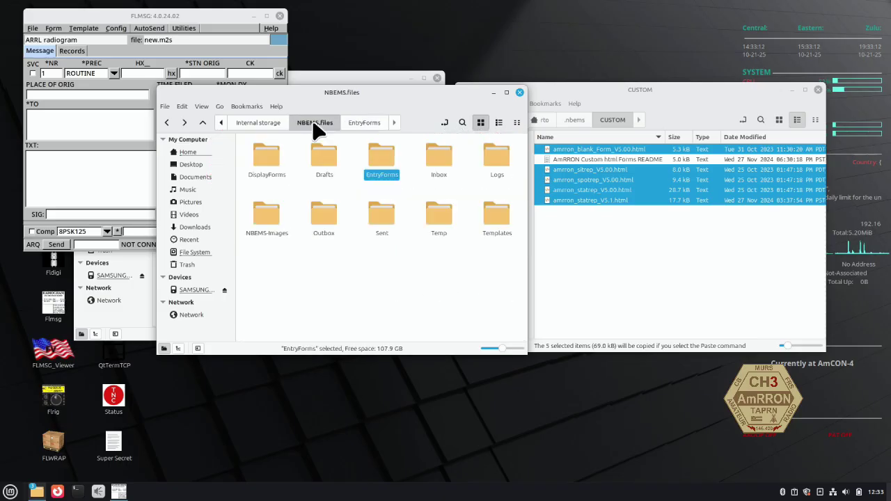
Open DisplayForms, return to NBEMS.files and select the EntryForms folder.
double_click(273, 160)
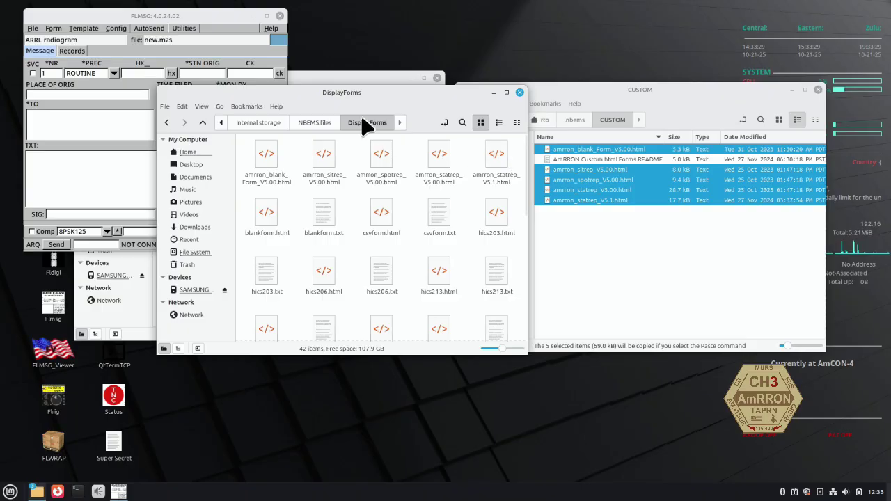
left_click(323, 128)
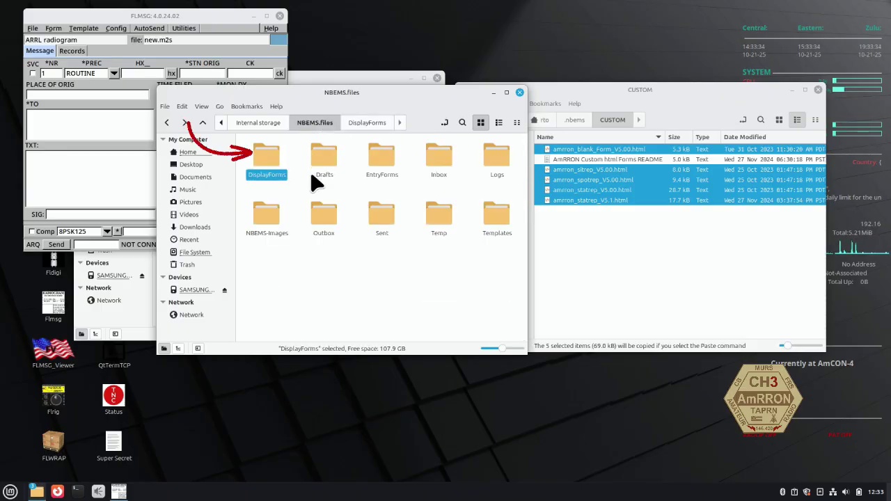
left_click(387, 167)
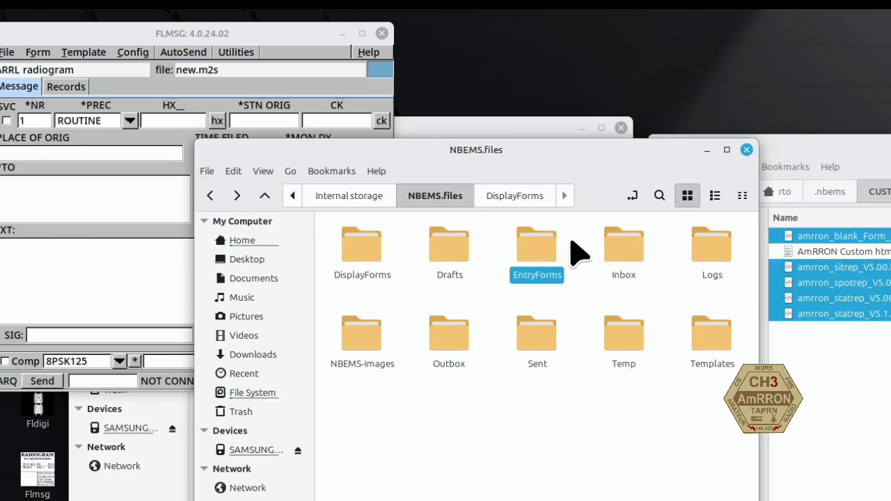
Close the NBEMS.files and CUSTOM windows and FLMSG, leaving only the Home window.
left_click(338, 250)
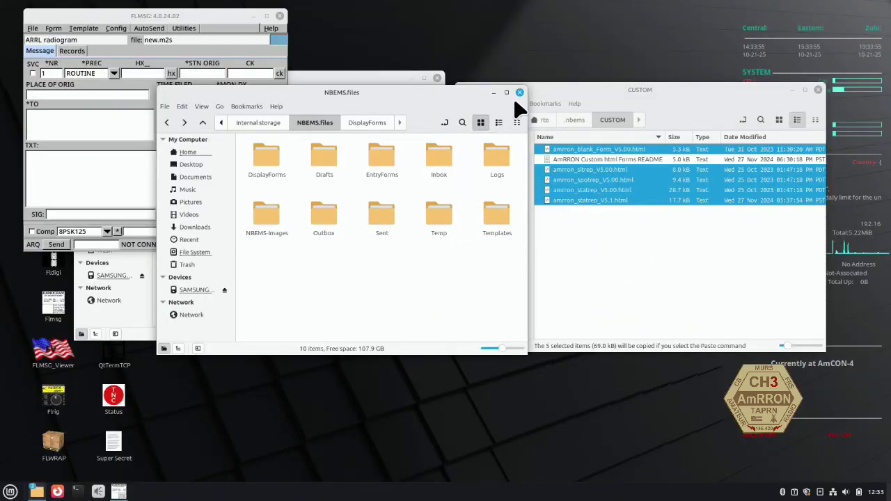
left_click(527, 95)
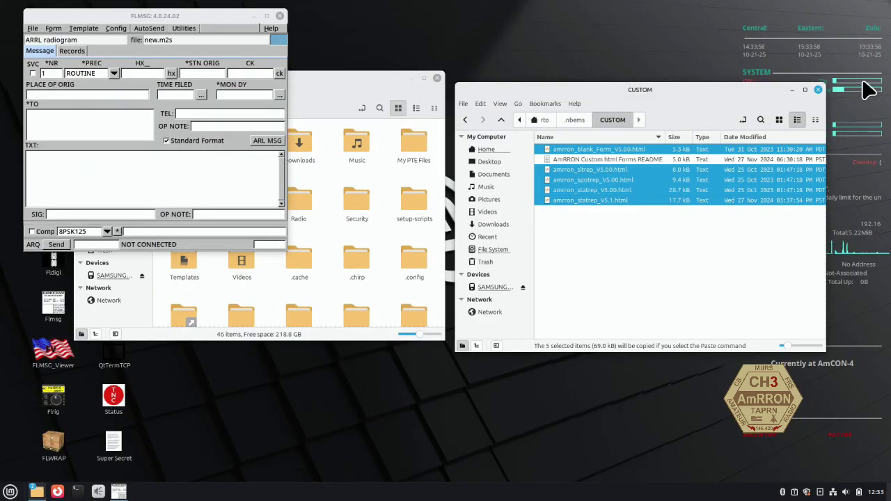
left_click(818, 90)
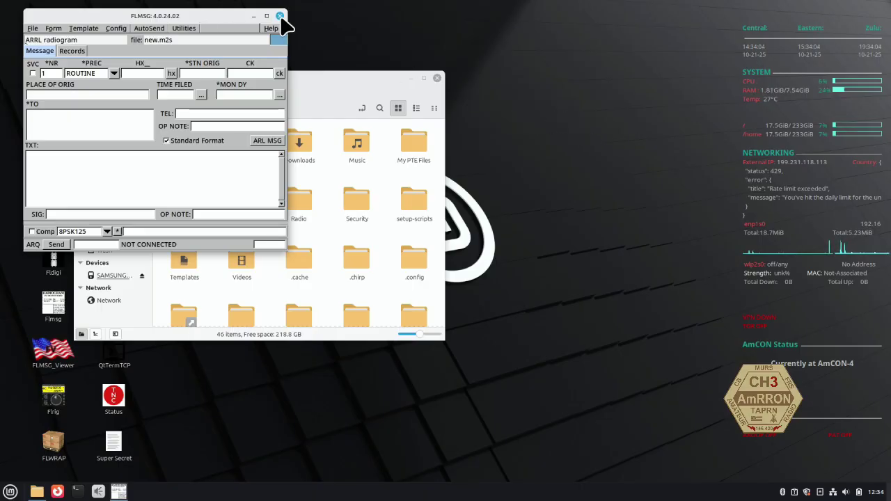
left_click(280, 17)
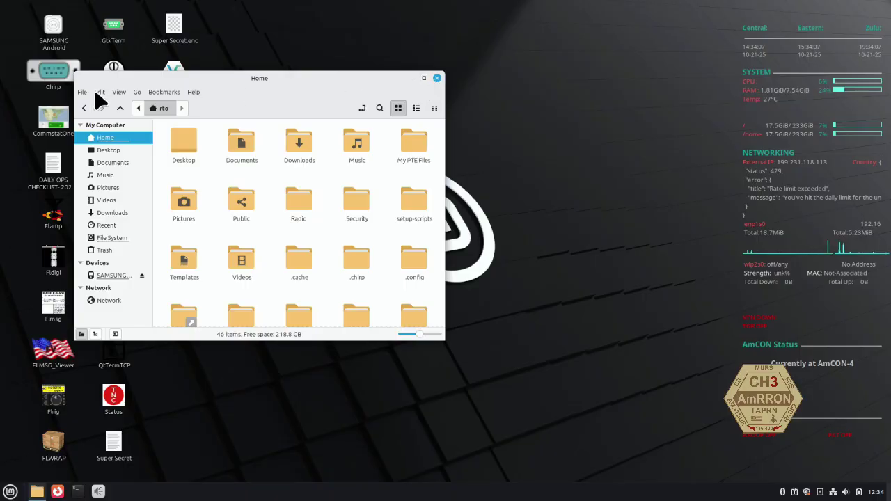
Switch to Workspace 5 and download the Version 5.0 HTML forms zip from the AmRRON Forms page.
mouse_move(1, 2)
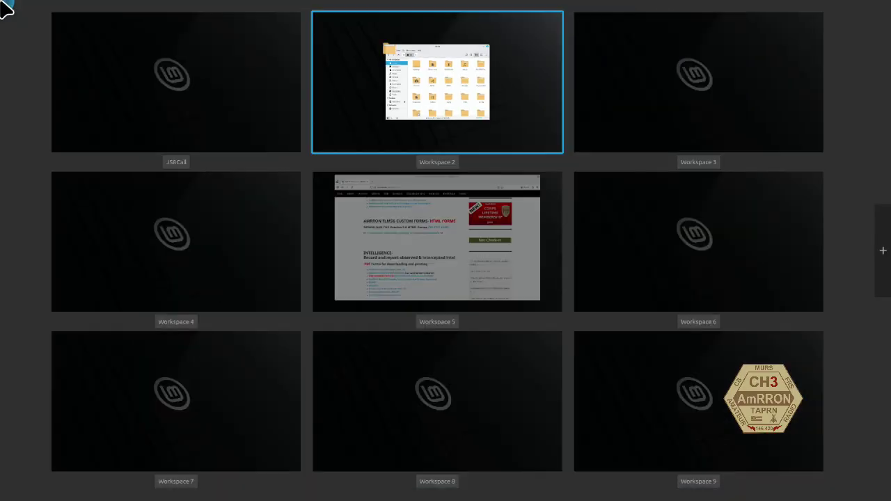
left_click(413, 242)
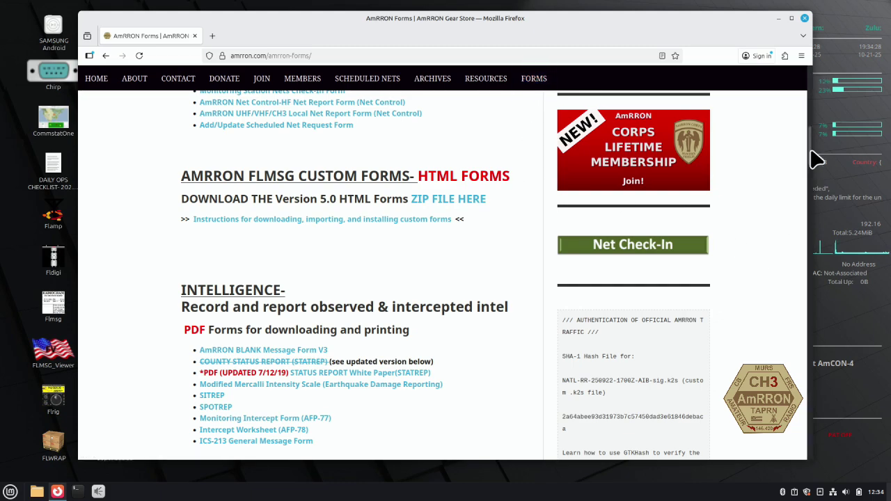
mouse_move(811, 159)
left_mouse_down()
mouse_move(823, 92)
mouse_move(812, 159)
left_mouse_up()
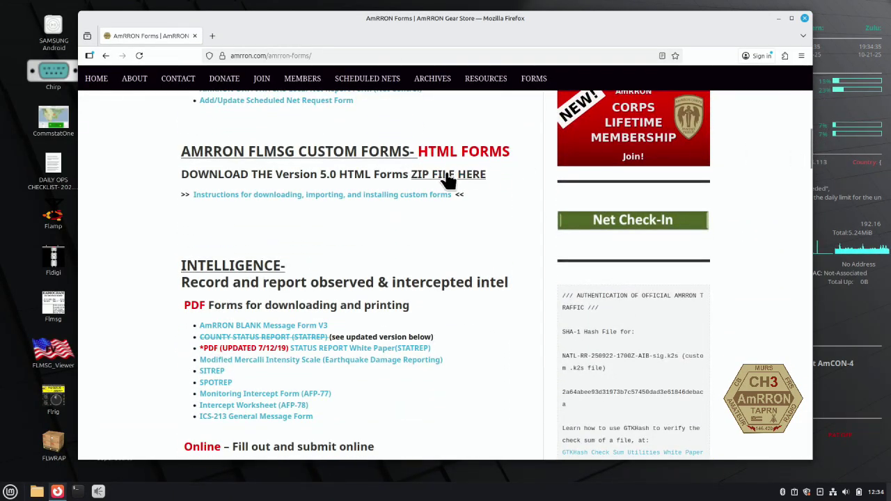
left_click(447, 175)
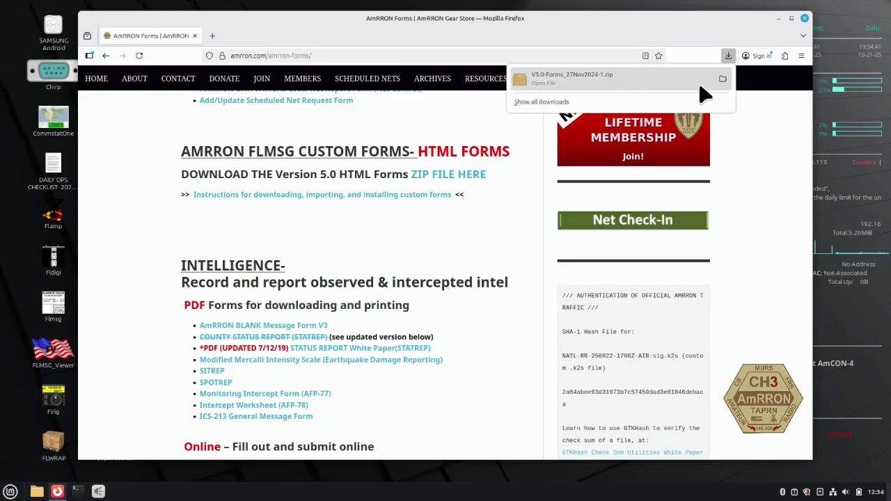
Extract V5.0-Forms_27Nov2024-1.zip in its download folder and open the extracted folder.
left_click(722, 84)
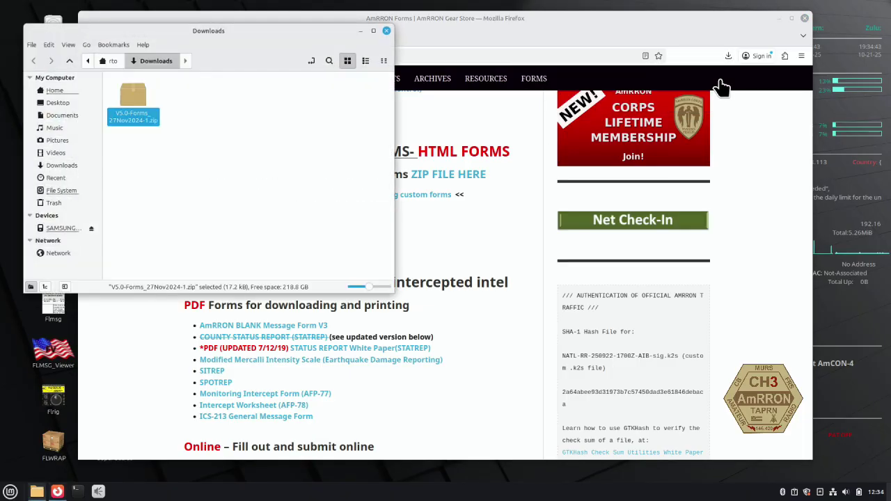
right_click(131, 103)
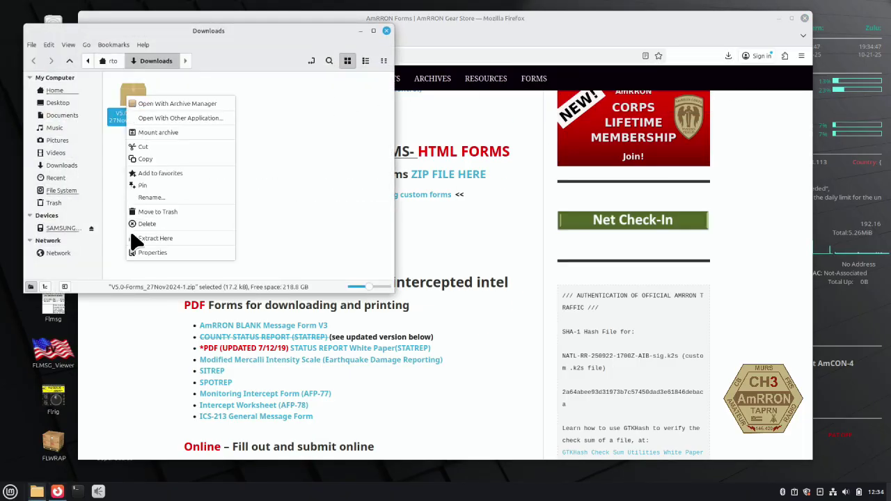
left_click(148, 240)
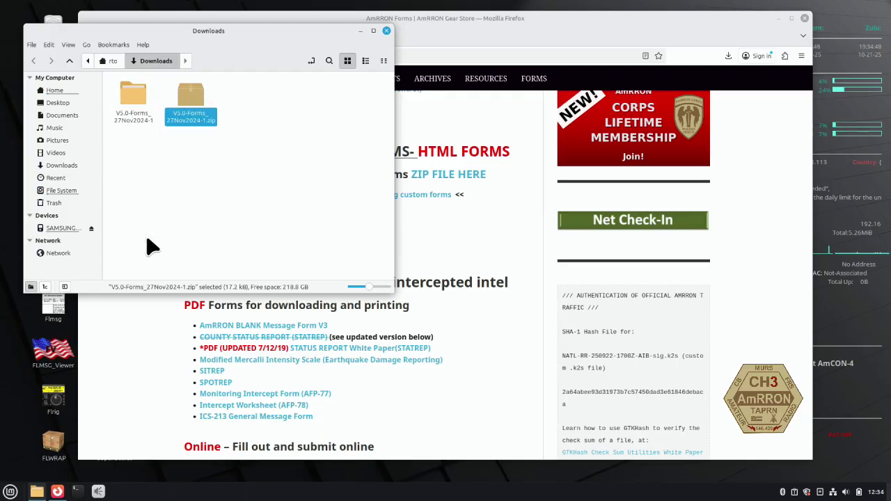
double_click(137, 106)
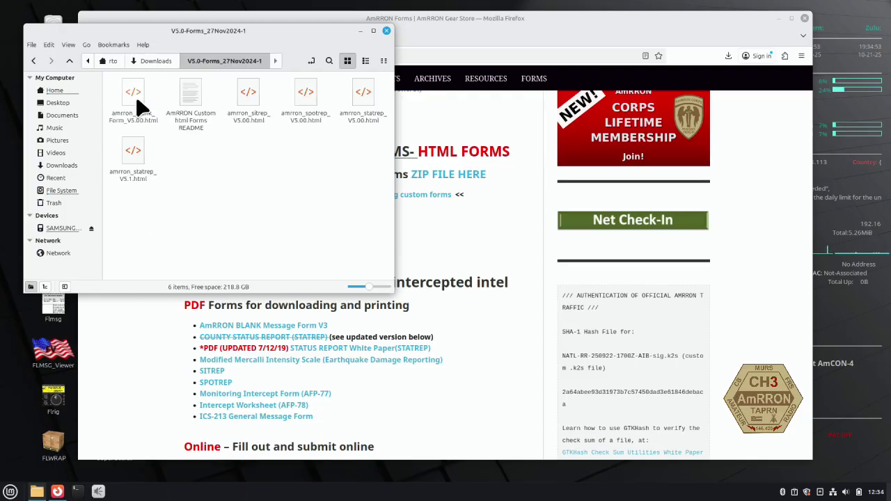
Copy the five extracted html forms, leaving out the README.
mouse_move(368, 183)
left_mouse_down()
mouse_move(341, 106)
mouse_move(93, 62)
mouse_move(113, 87)
left_mouse_up()
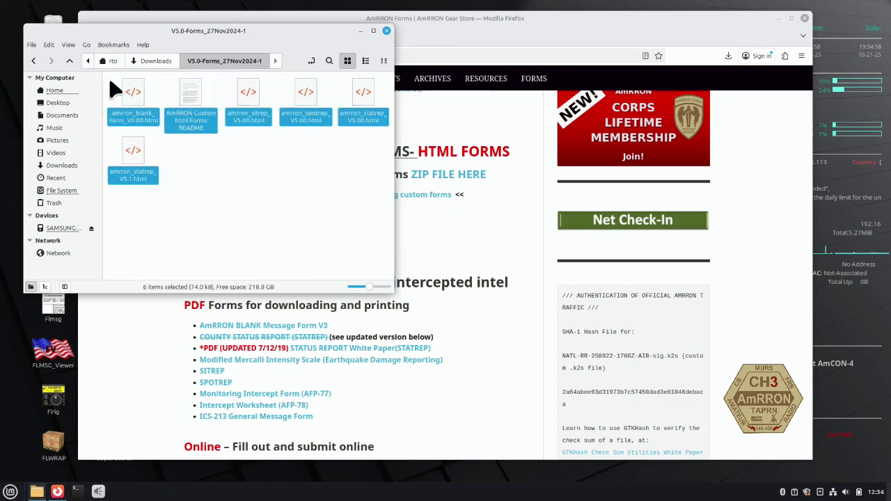
left_click(199, 103, "ctrl")
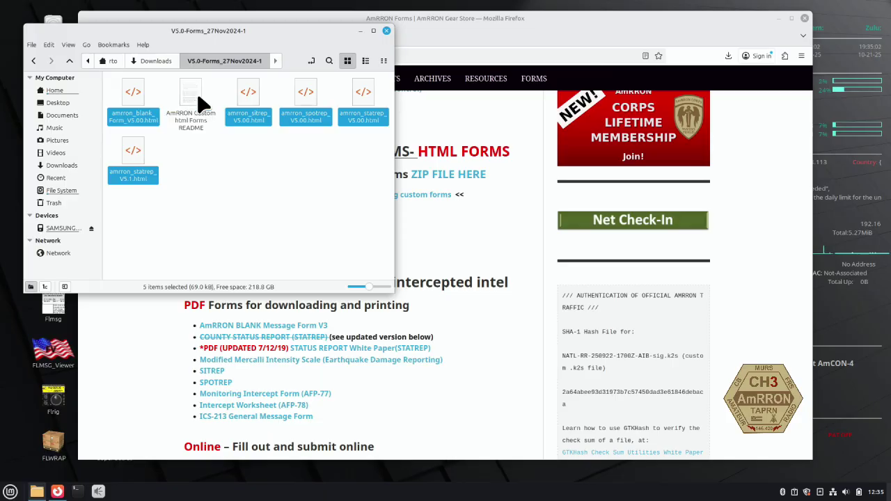
right_click(254, 100)
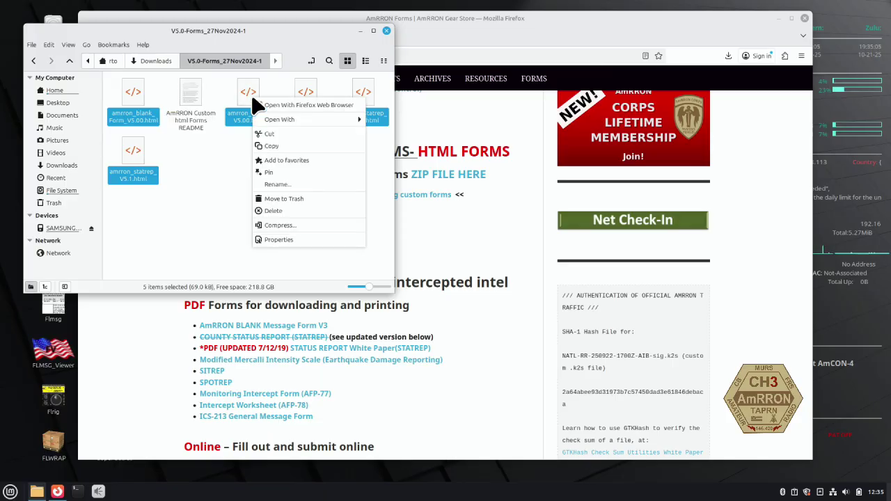
left_click(272, 146)
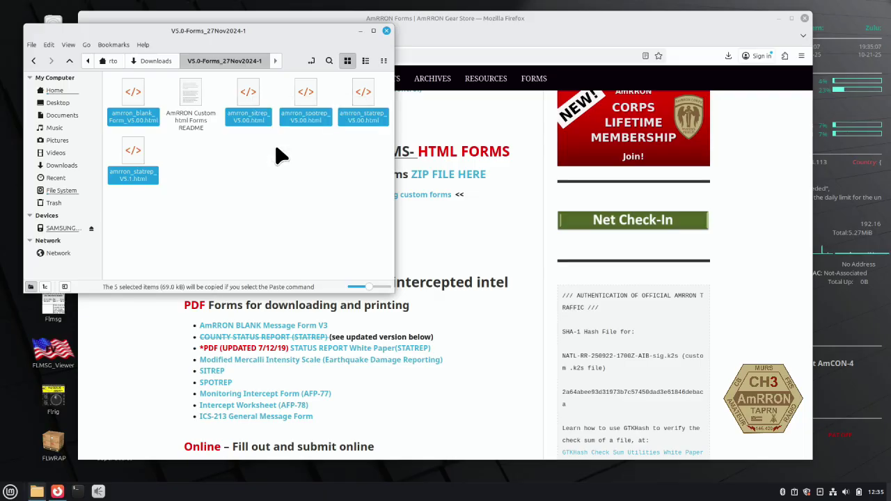
Navigate on the Samsung phone to Internal storage > NBEMS.files.
left_click(61, 231)
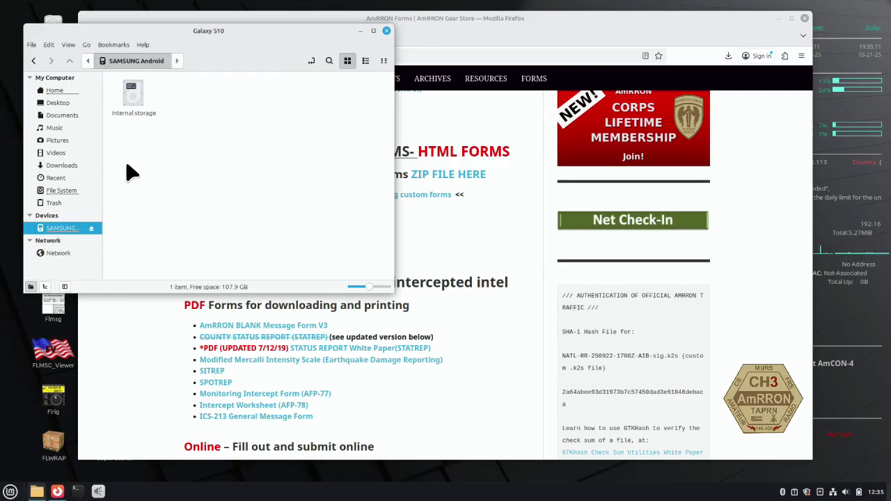
double_click(135, 107)
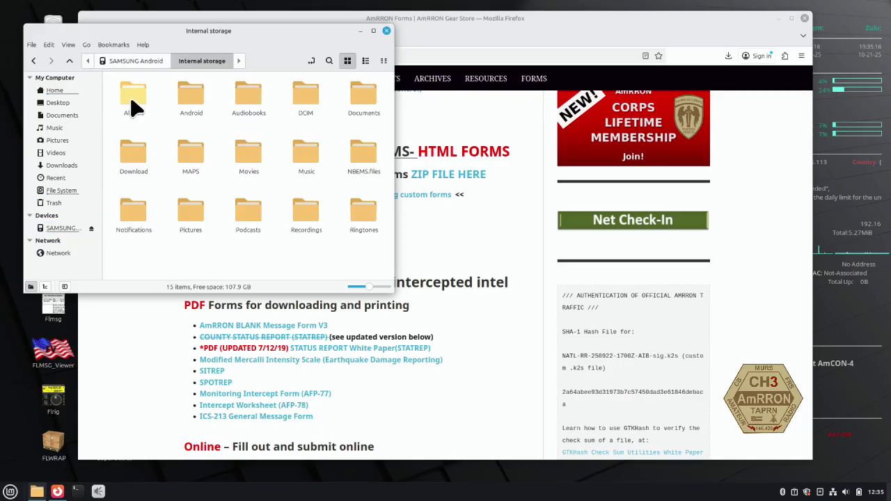
double_click(356, 161)
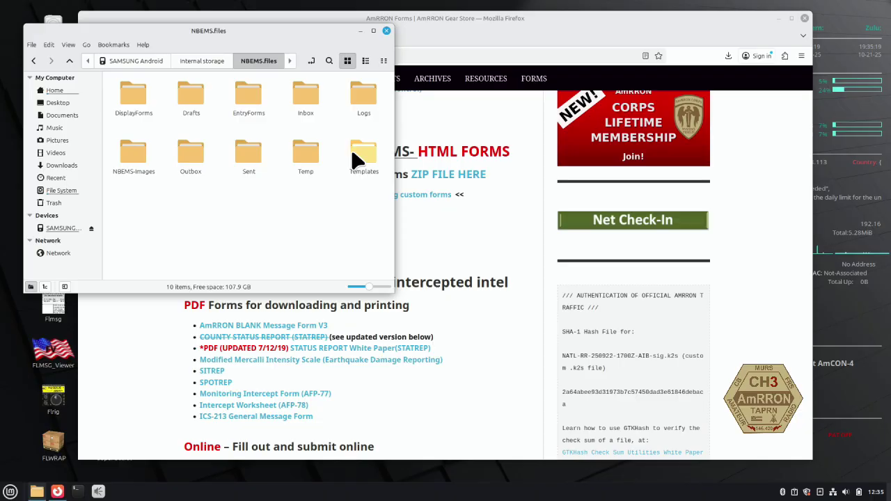
Paste the copied forms into EntryForms, then bring up DisplayForms' context menu.
right_click(252, 102)
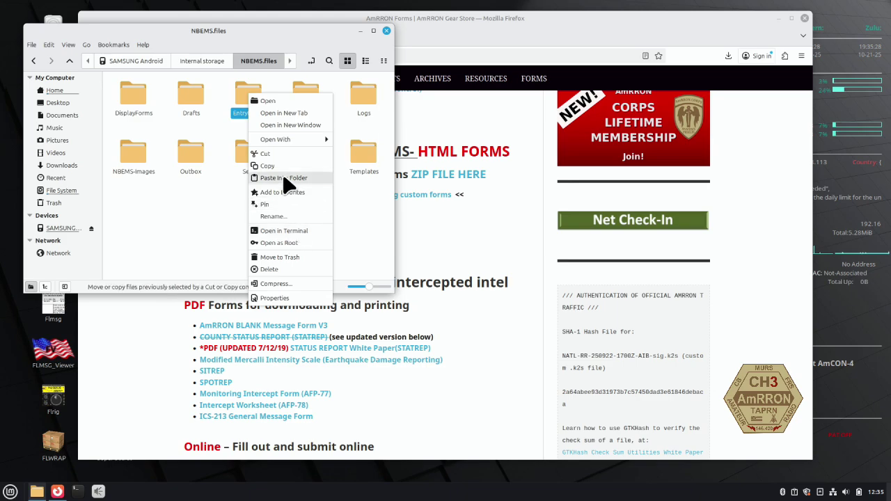
left_click(133, 94)
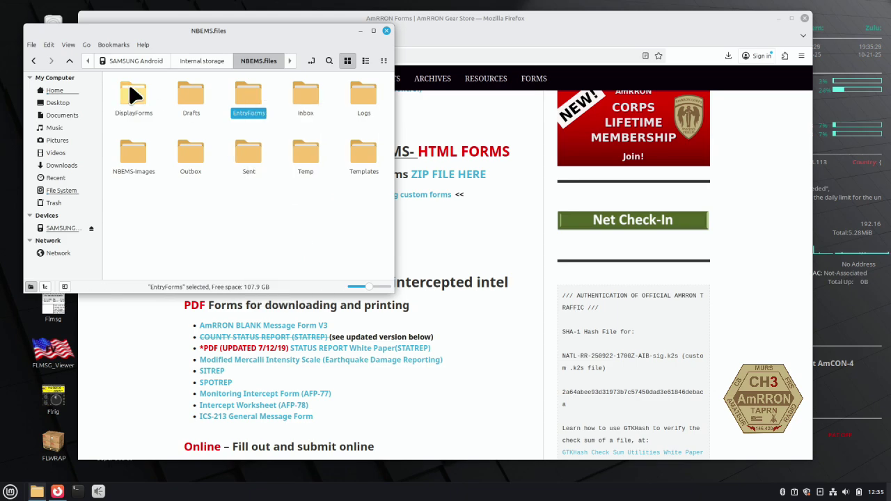
right_click(130, 89)
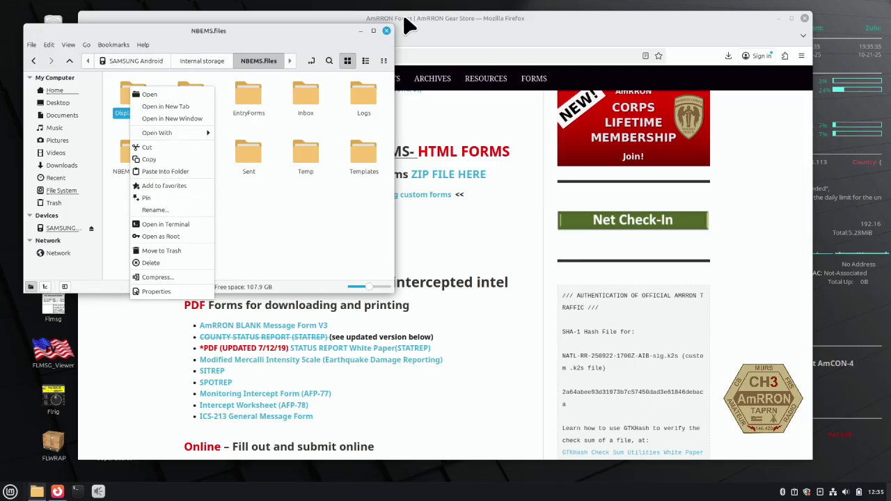
Close the NBEMS.files window and highlight the HTML FORMS heading on the AmRRON Forms page.
left_click(388, 33)
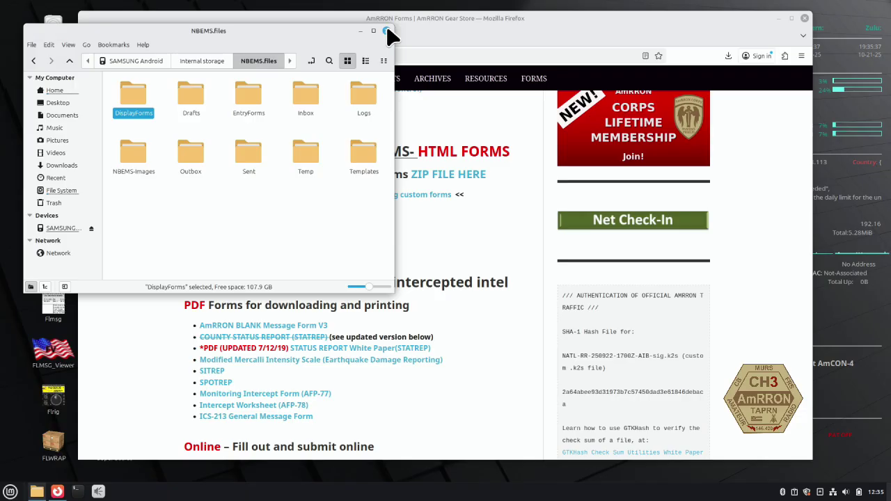
left_click(387, 30)
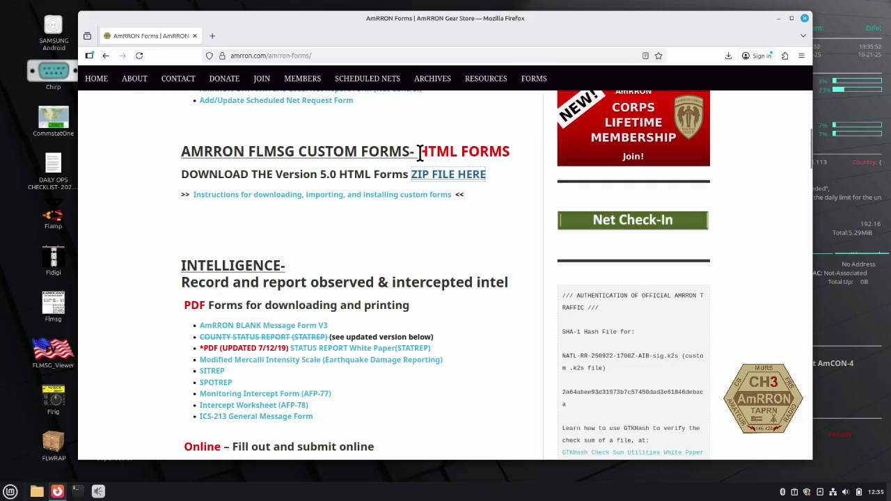
mouse_move(417, 151)
left_mouse_down()
mouse_move(482, 146)
mouse_move(521, 157)
left_mouse_up()
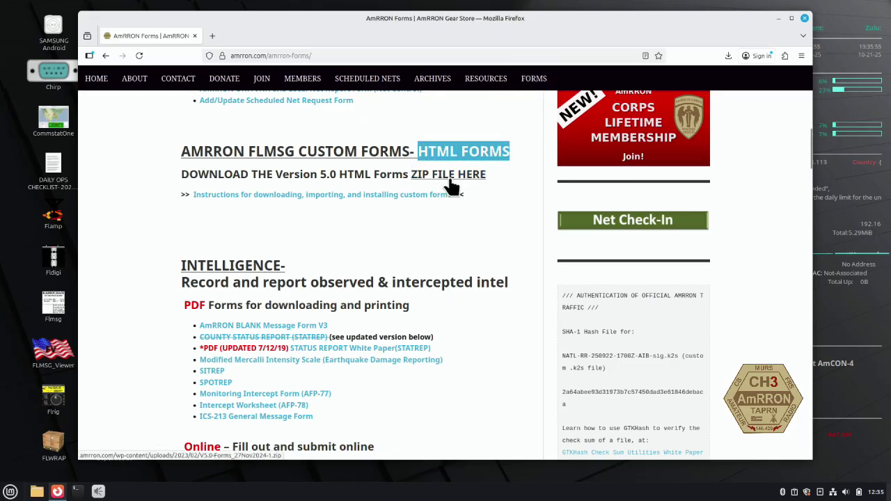